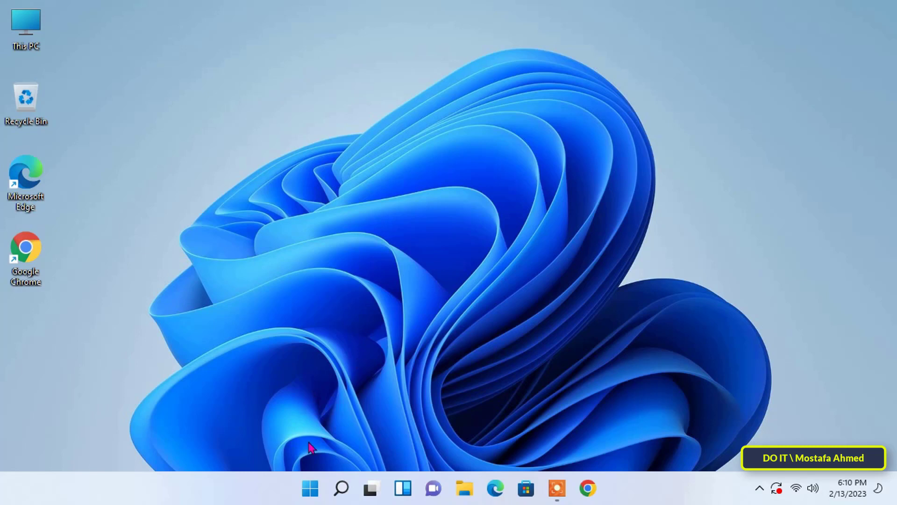
- Bring up Windows Search from the taskbar to look for the Mail app
click(342, 488)
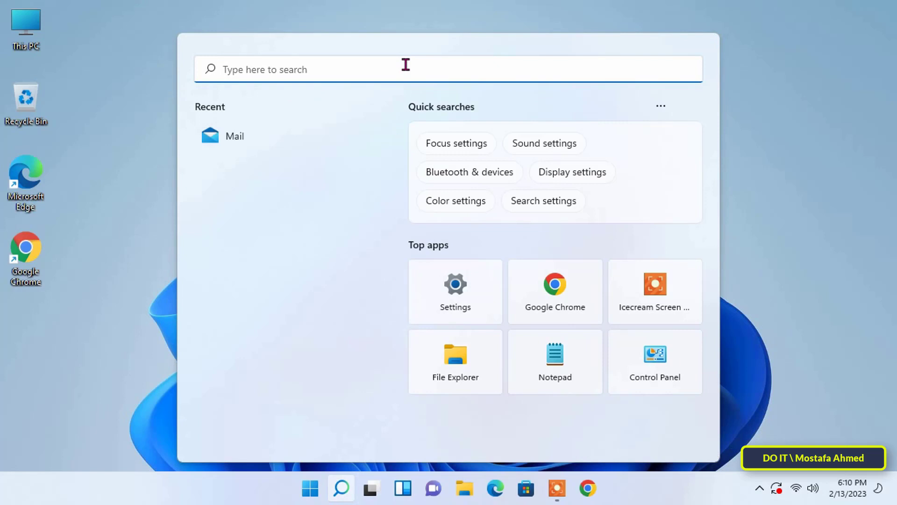
text(mai)
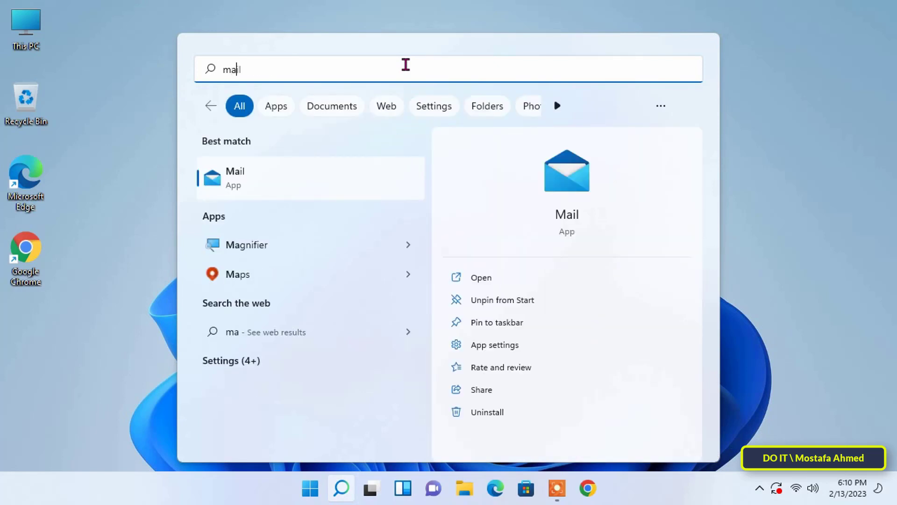
text(l)
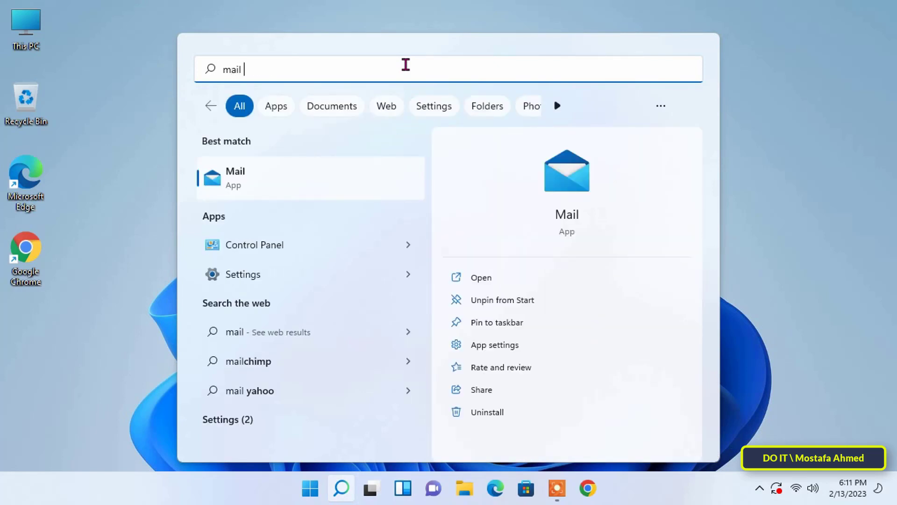
- Launch Mail and begin adding a new account from the Accounts panel
click(273, 182)
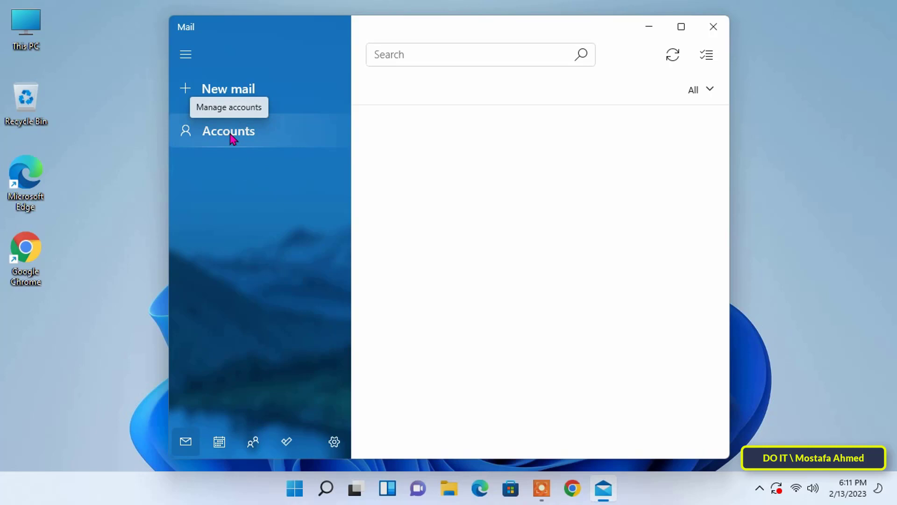
click(278, 140)
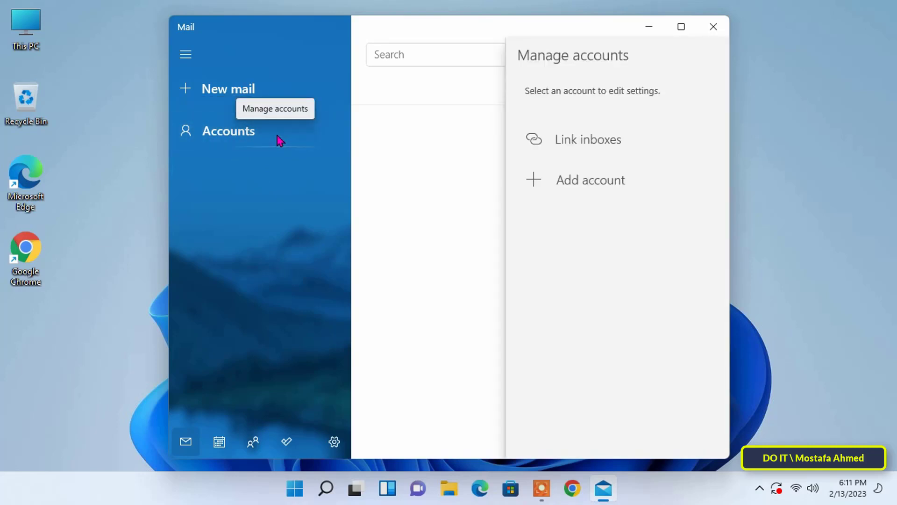
click(589, 182)
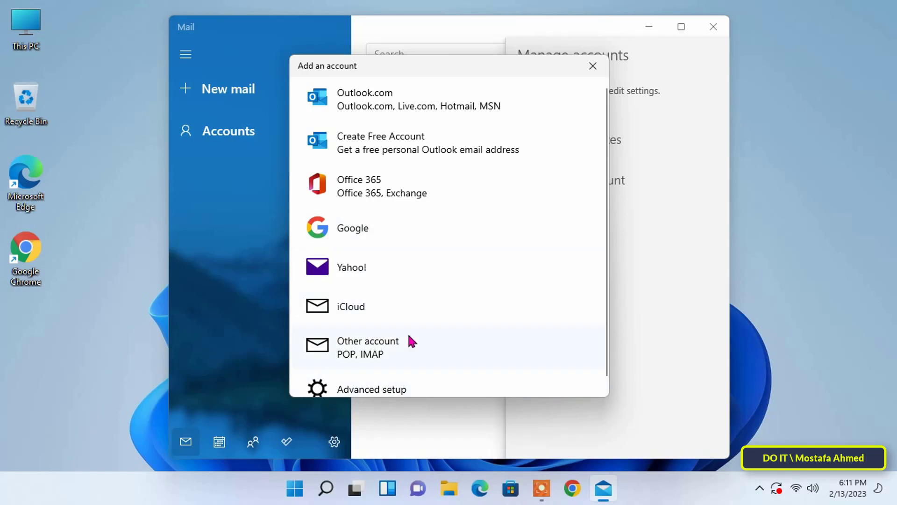
- Choose Google as the provider and continue sign-in with the Gmail address
click(355, 233)
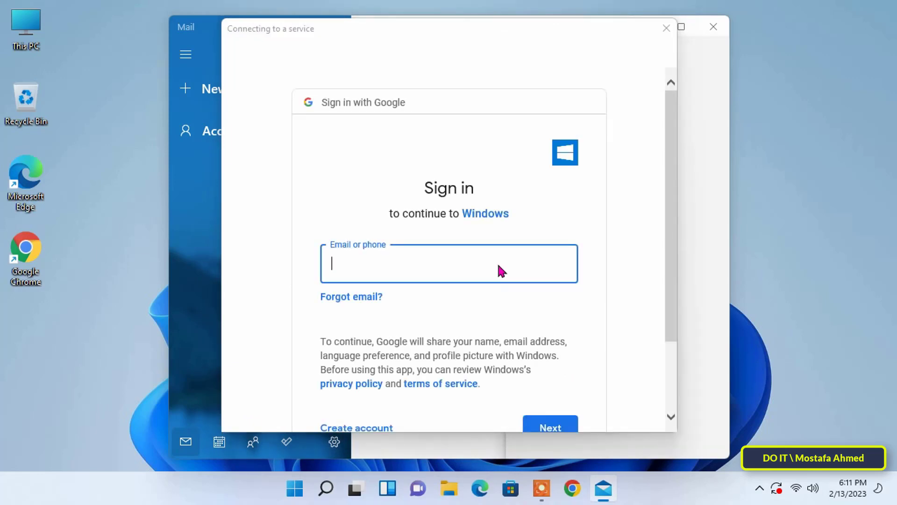
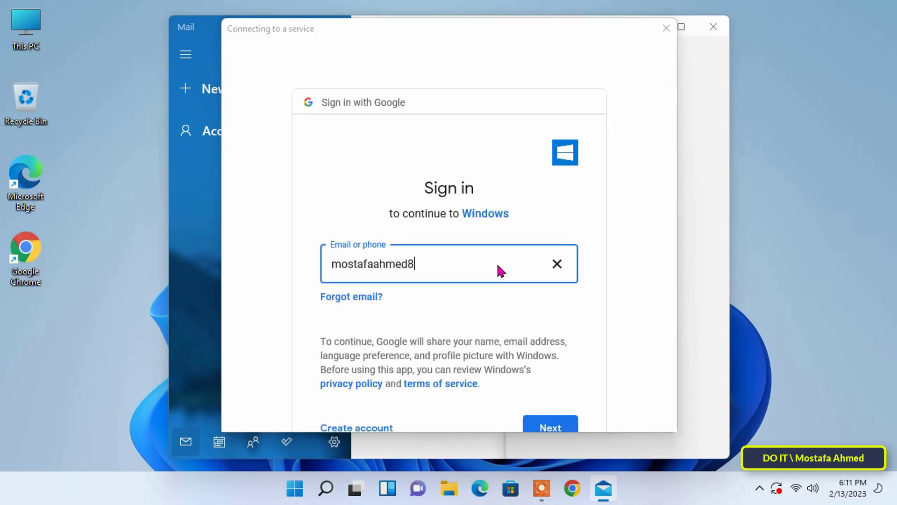
scroll(496, 267, down, 2)
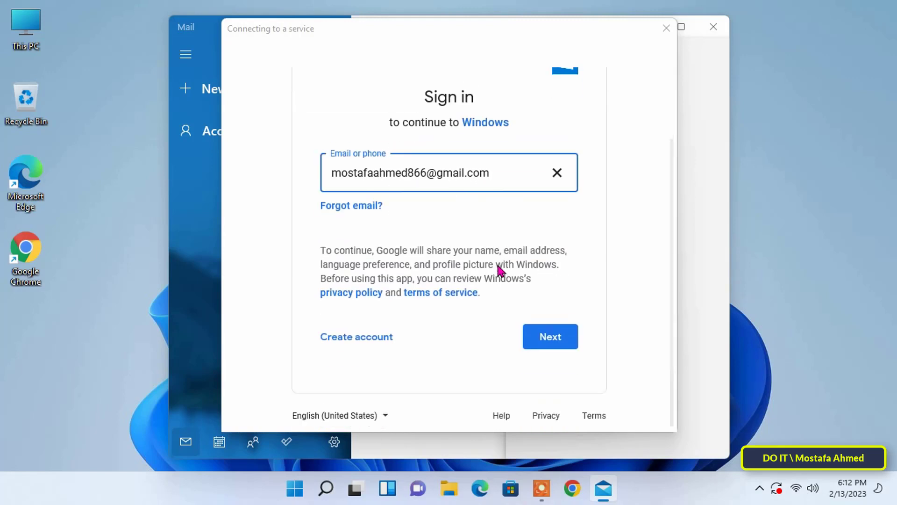
click(551, 332)
text(•••••••)
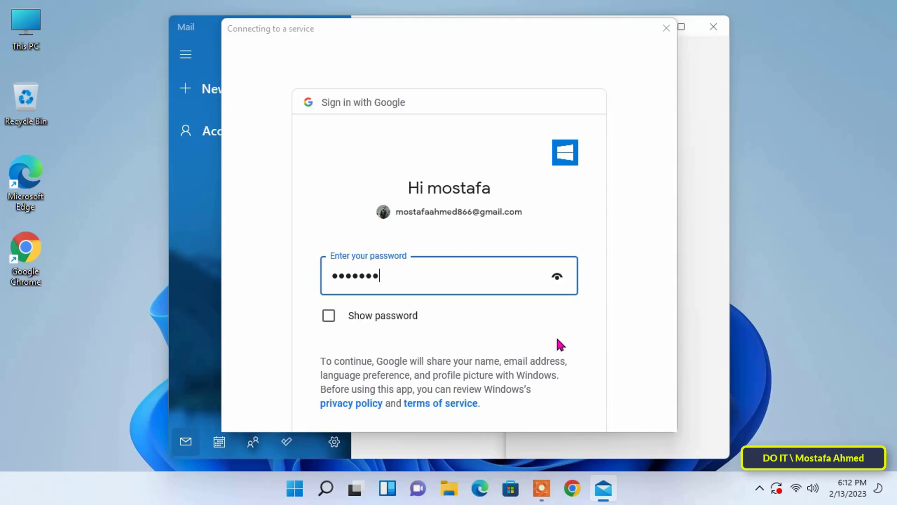
text(•••)
text(••••)
scroll(631, 337, down, 2)
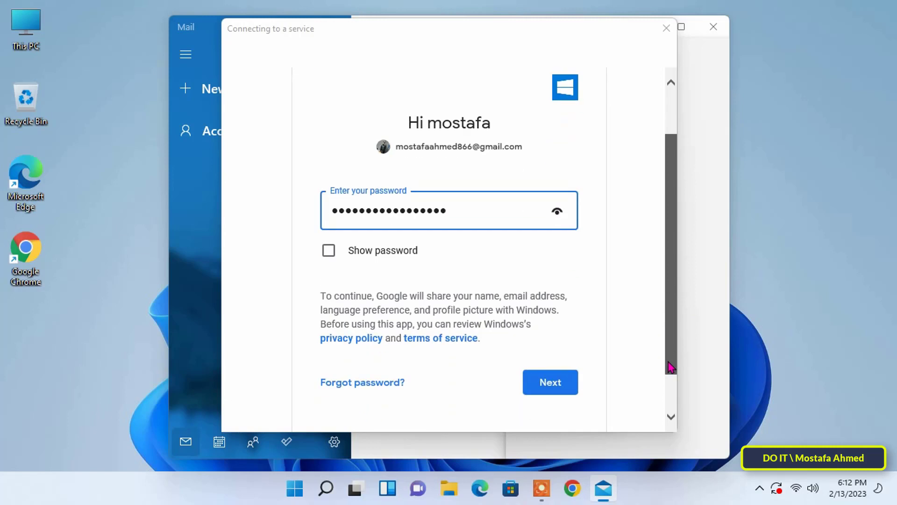
- Submit the Google password to reach the account access consent page
click(561, 377)
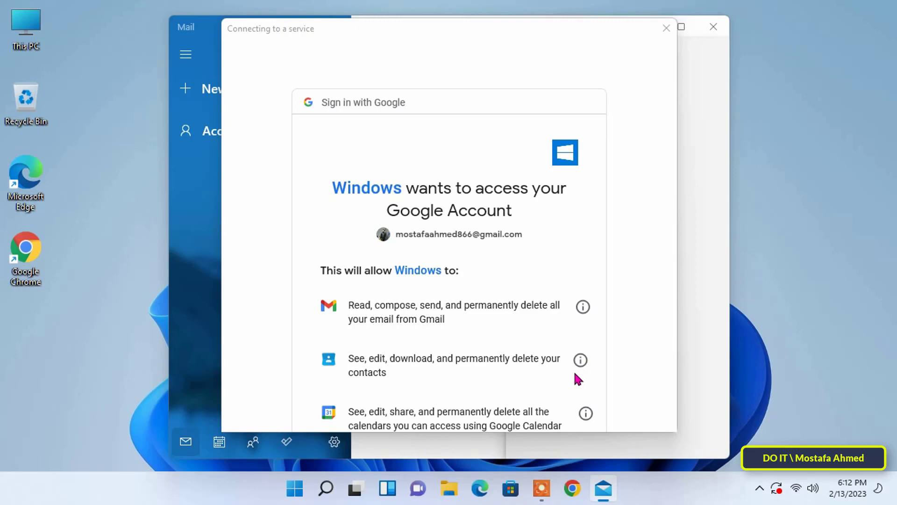
scroll(612, 368, down, 1)
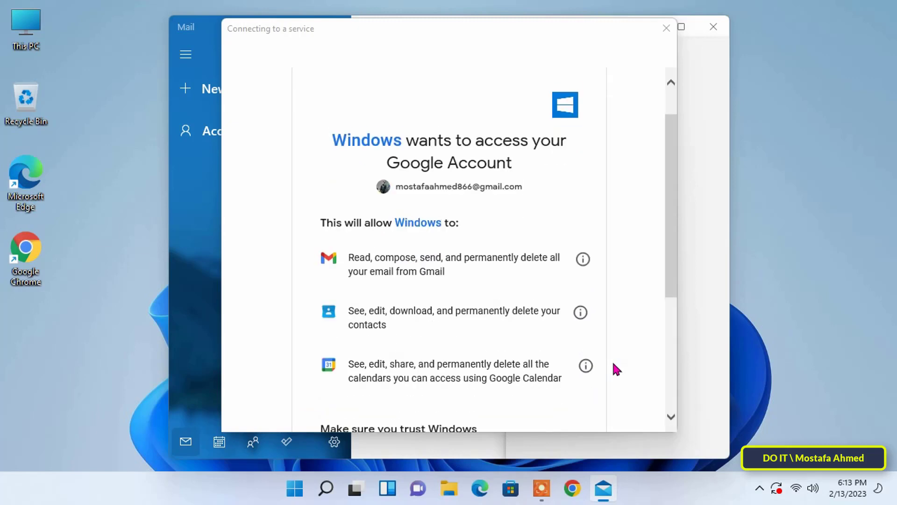
scroll(613, 369, down, 1)
scroll(613, 369, down, 1)
scroll(613, 363, down, 1)
scroll(614, 369, down, 1)
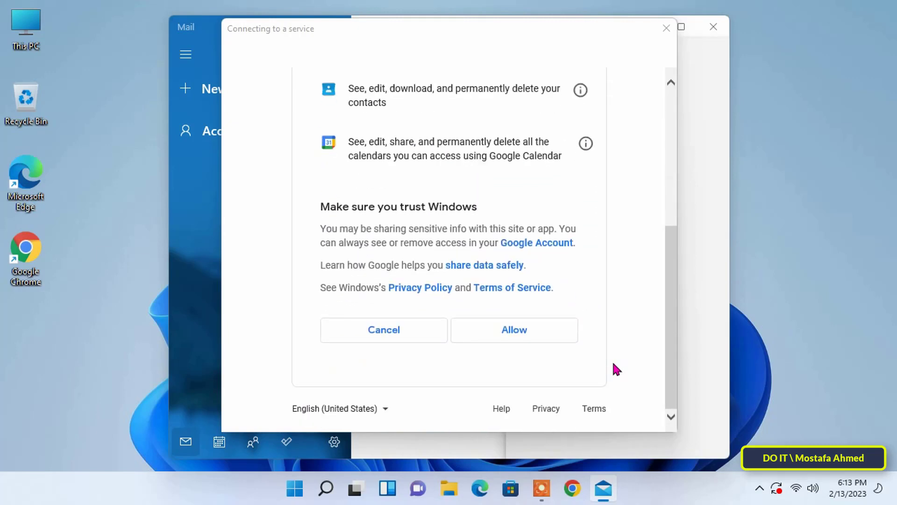
- Allow Windows access, sign in with the sender name and dismiss the setup confirmation
click(516, 330)
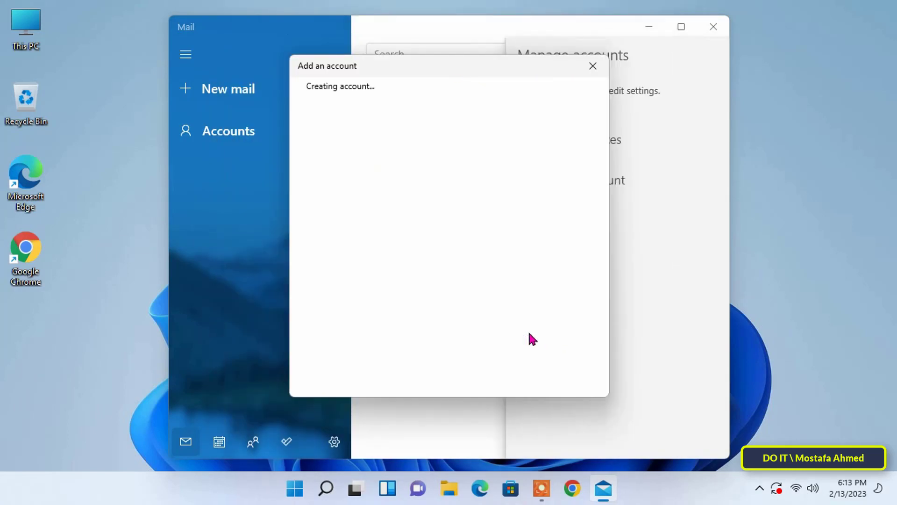
text(M)
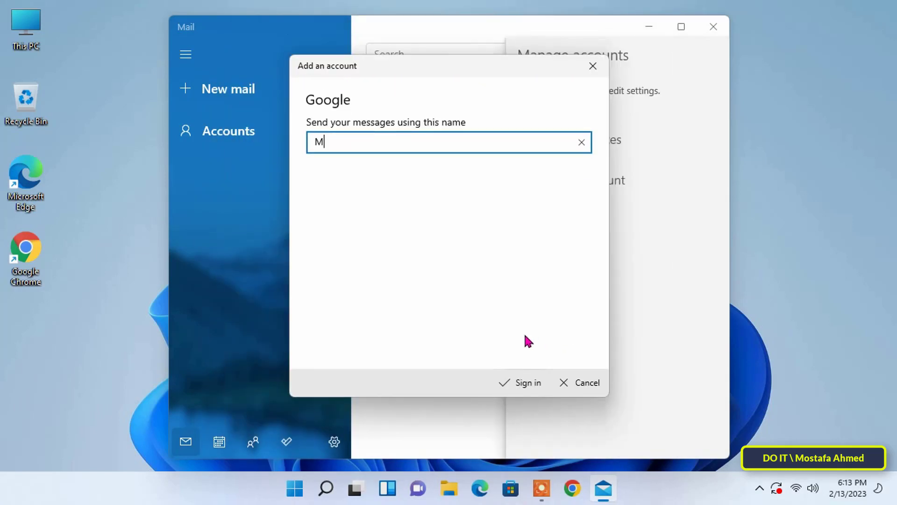
text(ostafa)
click(525, 383)
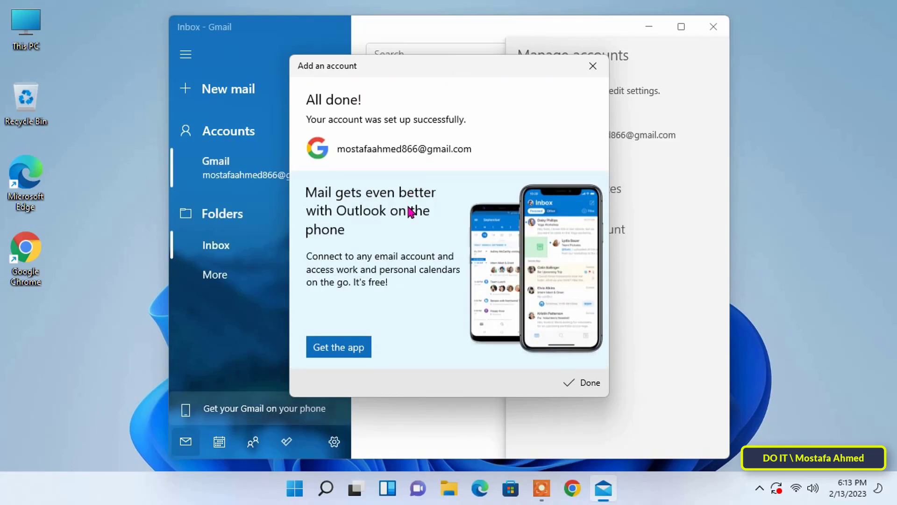
click(571, 385)
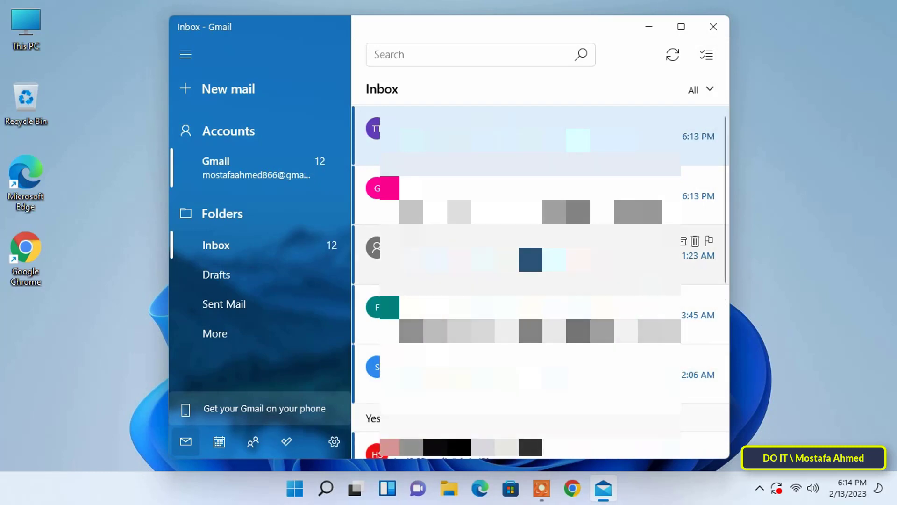
- Maximize Mail and reach Manage accounts through Settings
click(681, 27)
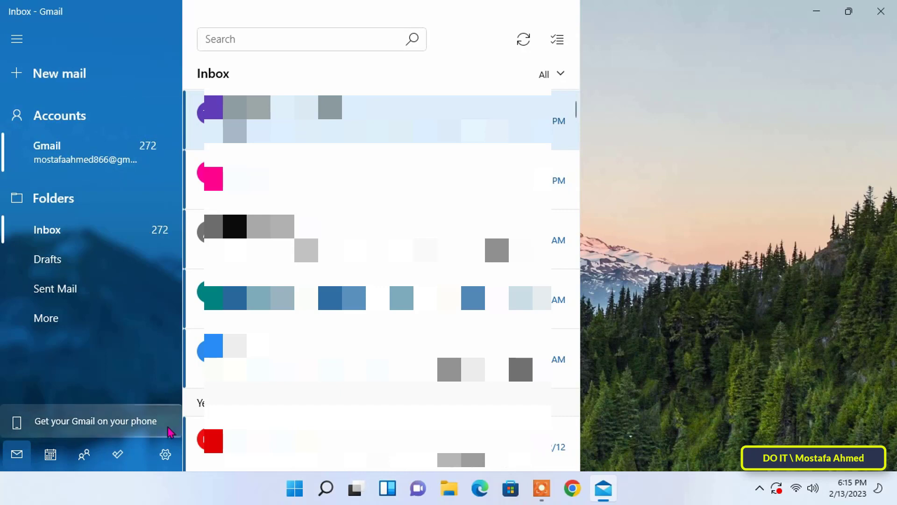
click(166, 455)
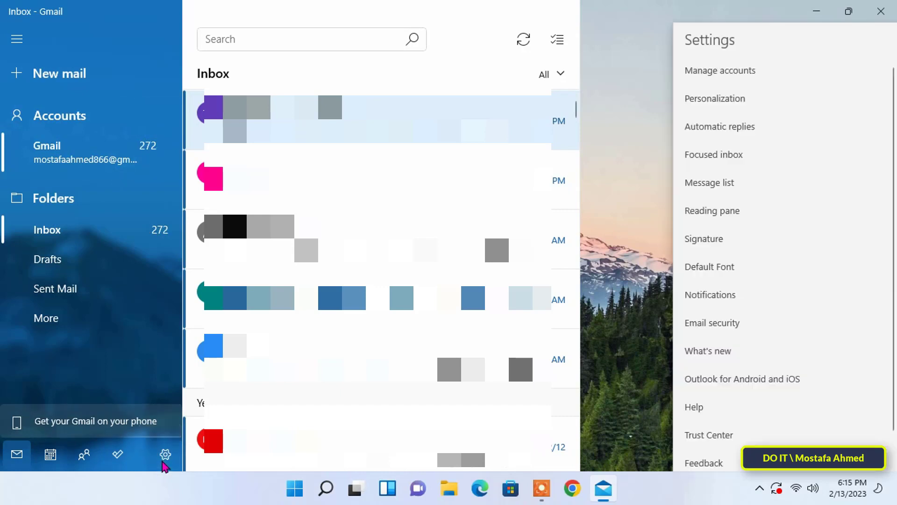
click(728, 73)
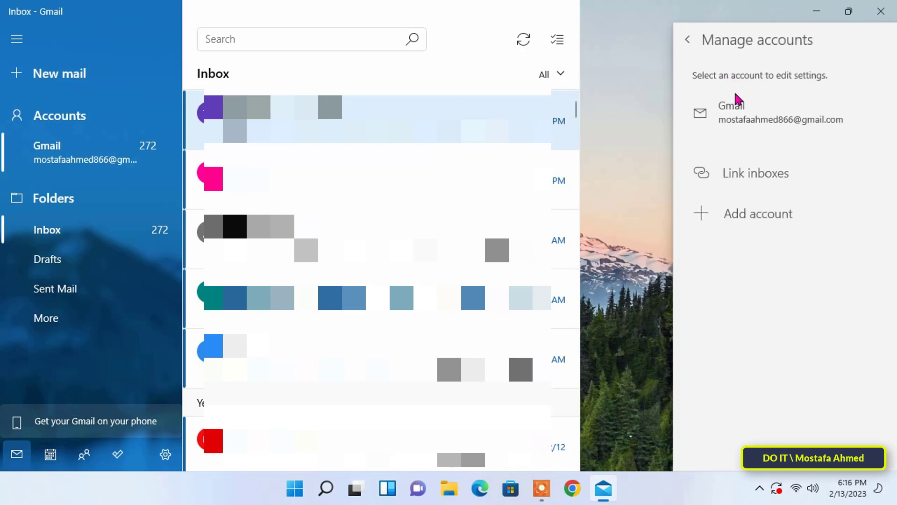
- Bring up the Gmail account settings dialog and drag it left over the inbox
click(744, 116)
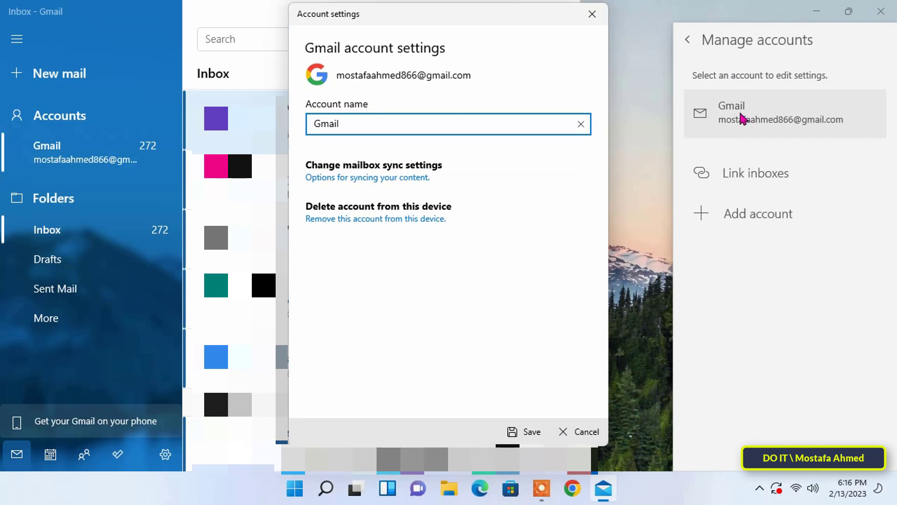
click(817, 13)
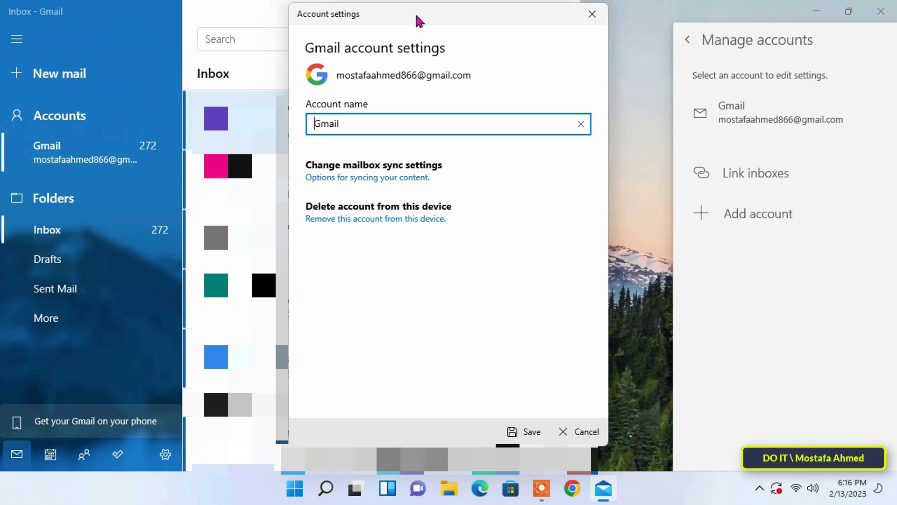
drag(418, 21, 337, 47)
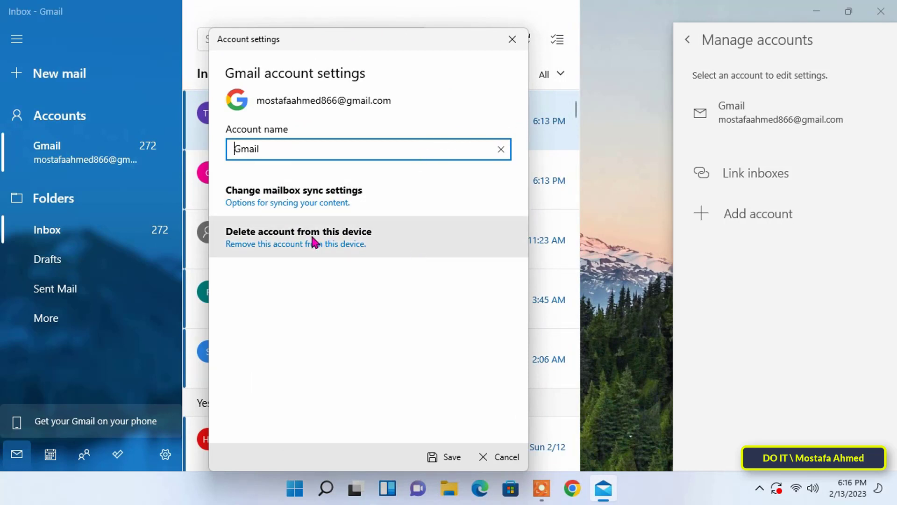
- In mailbox sync settings, set 'Download email from' to any time
click(320, 200)
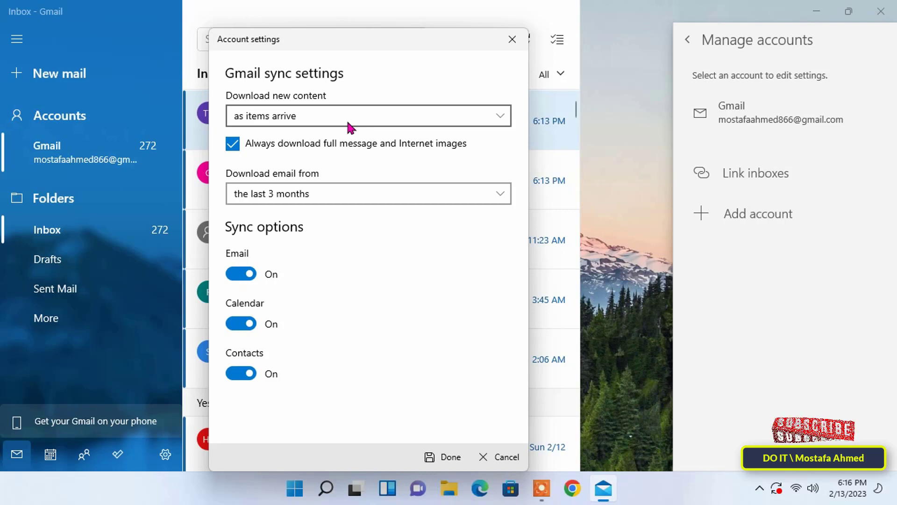
click(503, 198)
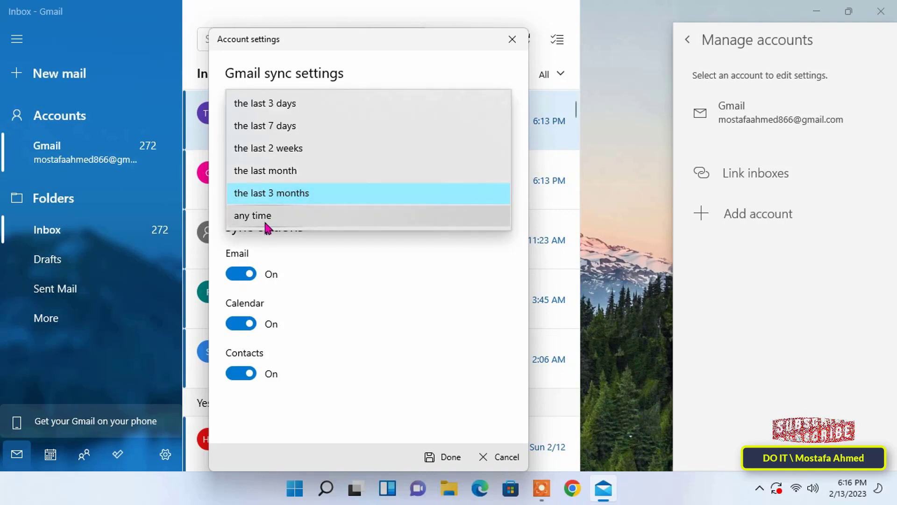
click(263, 216)
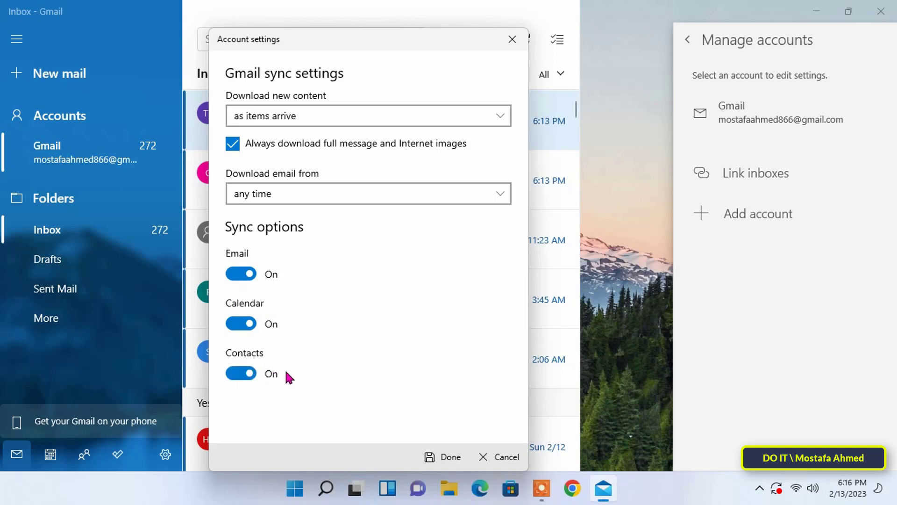
- Confirm the sync change with Done and save the Gmail account settings
click(451, 457)
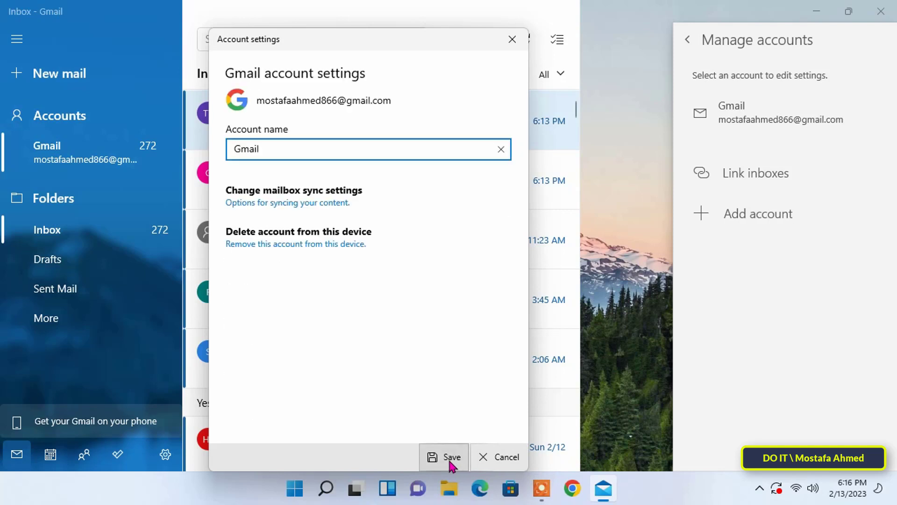
click(450, 460)
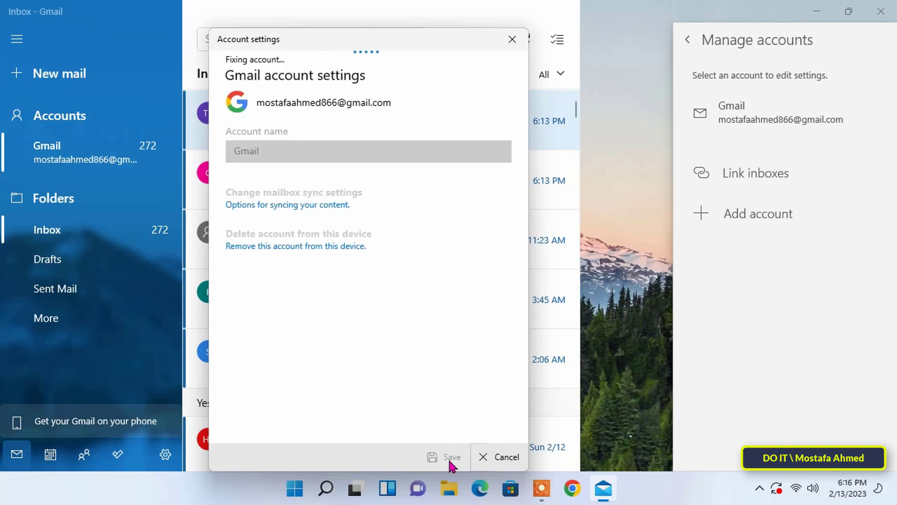